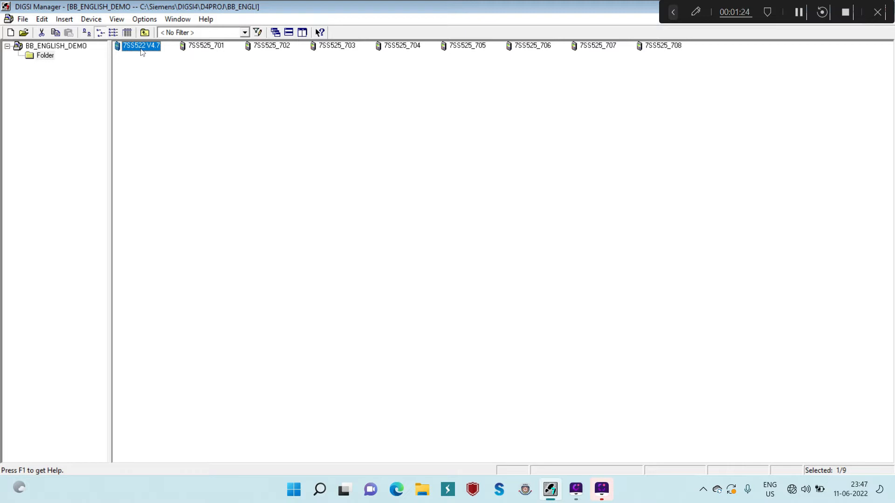
# Open the 7SS522 V4.7 device offline and display its Settings functions in a maximized window
pyautogui.doubleClick(140, 48)
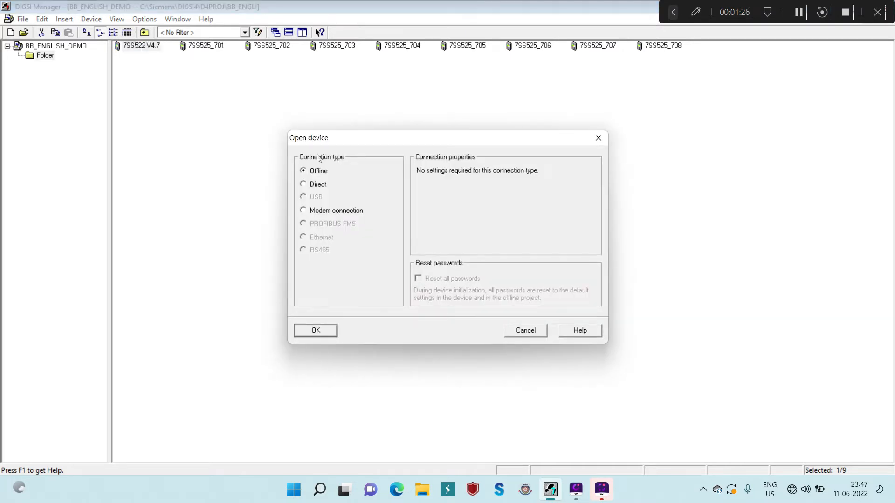
pyautogui.click(598, 138)
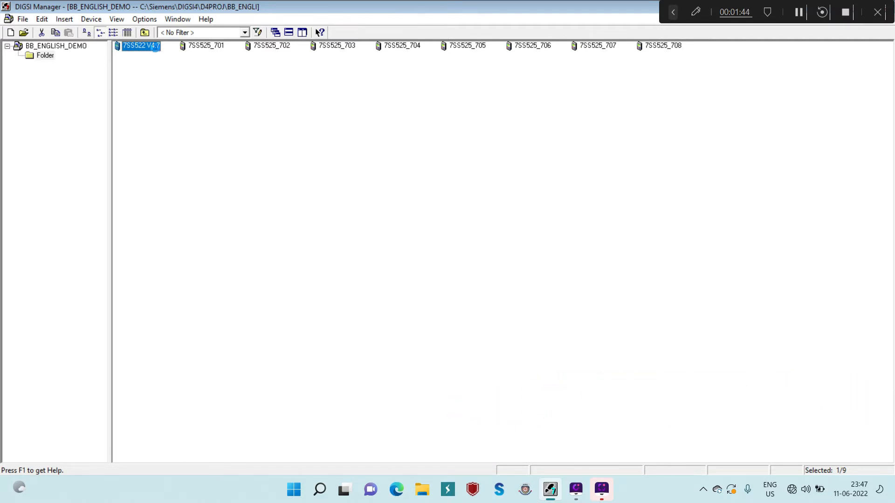
pyautogui.doubleClick(151, 47)
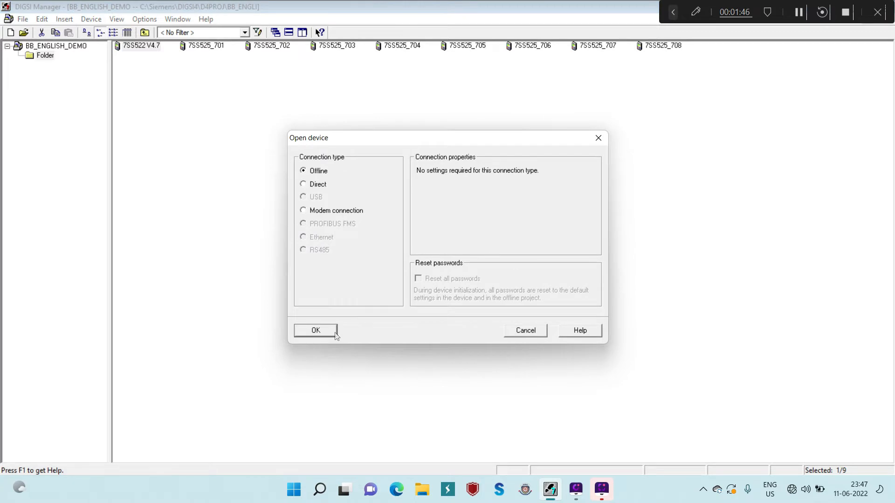
pyautogui.click(328, 330)
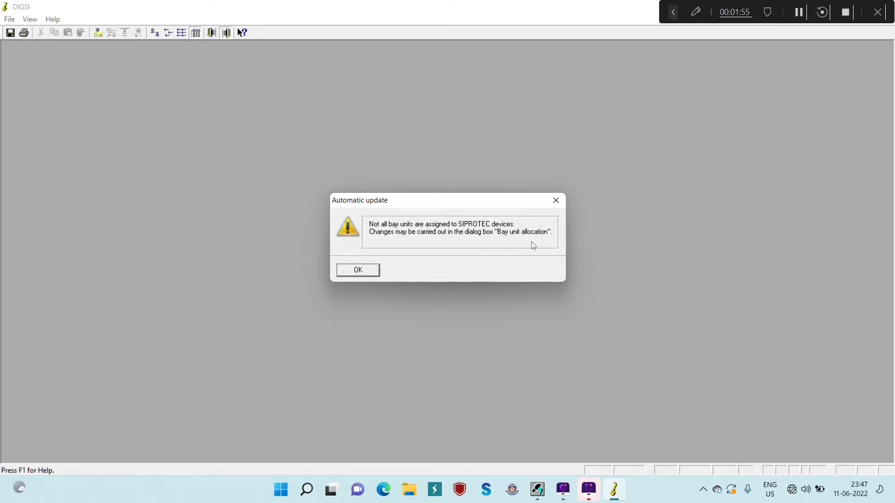
pyautogui.click(376, 273)
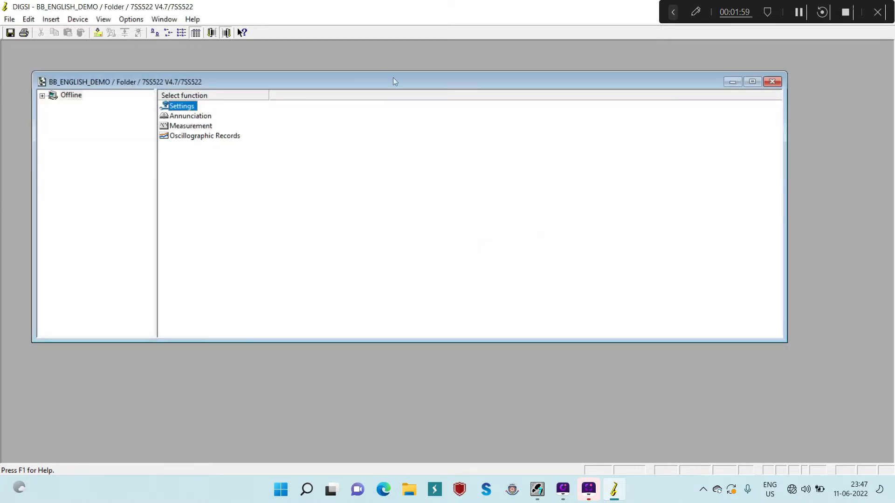
pyautogui.doubleClick(393, 78)
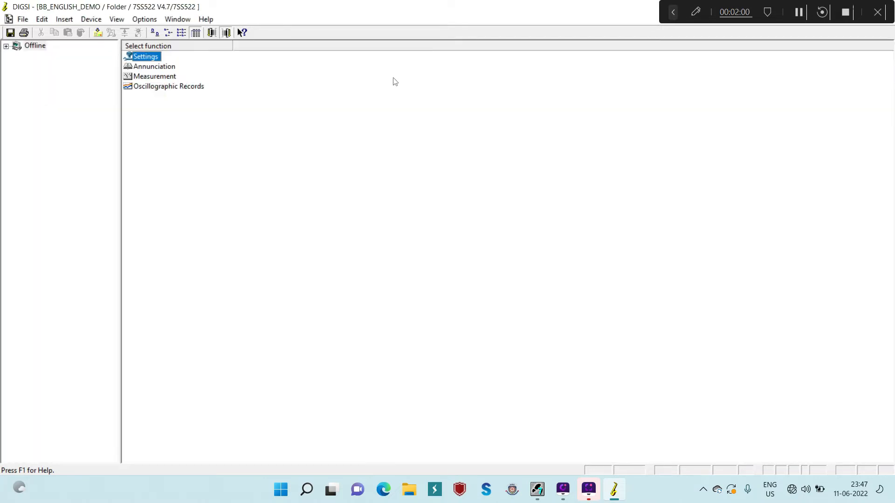
pyautogui.doubleClick(152, 62)
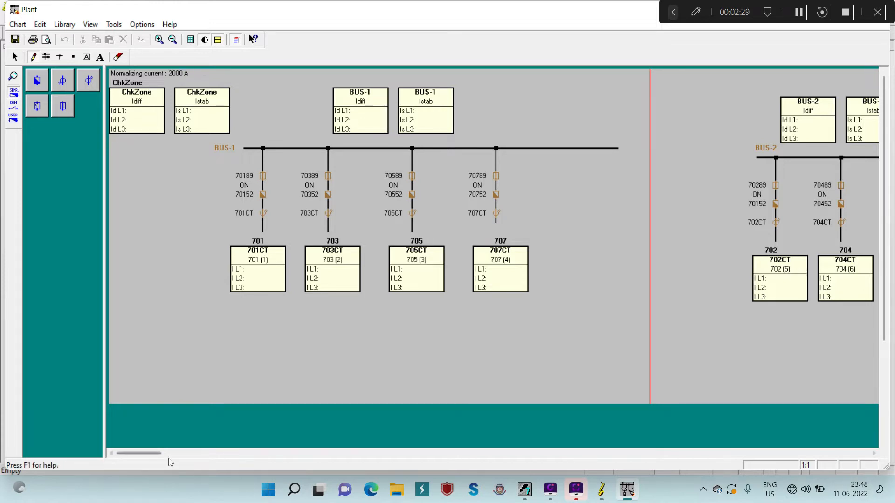
# Examine the BUS-1 and BUS-2 sections with their bays and measurement boxes in the substation configuration plan
pyautogui.moveTo(158, 453)
pyautogui.mouseDown()
pyautogui.moveTo(199, 454)
pyautogui.moveTo(171, 453)
pyautogui.mouseUp()
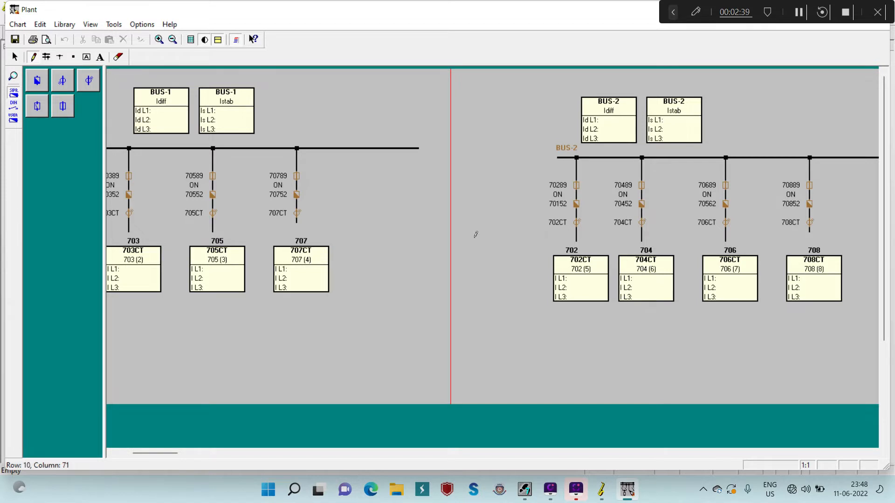
pyautogui.moveTo(174, 455); pyautogui.dragTo(156, 458)
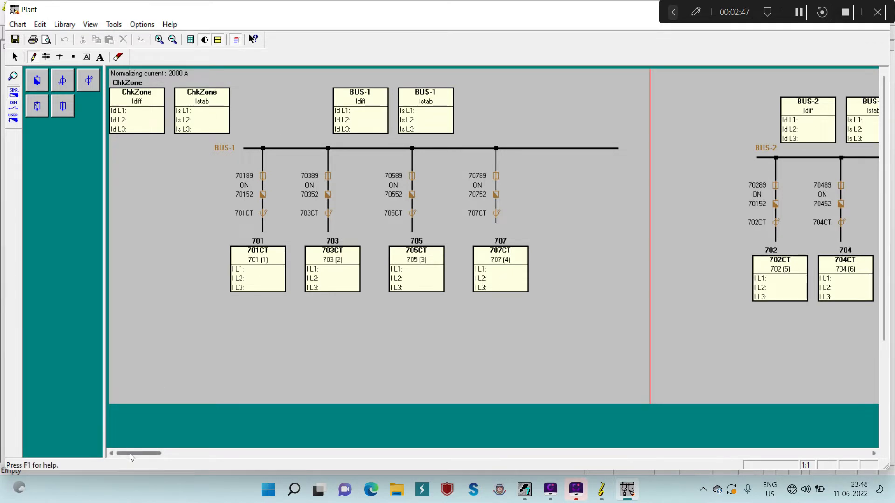
pyautogui.moveTo(131, 457); pyautogui.dragTo(146, 456)
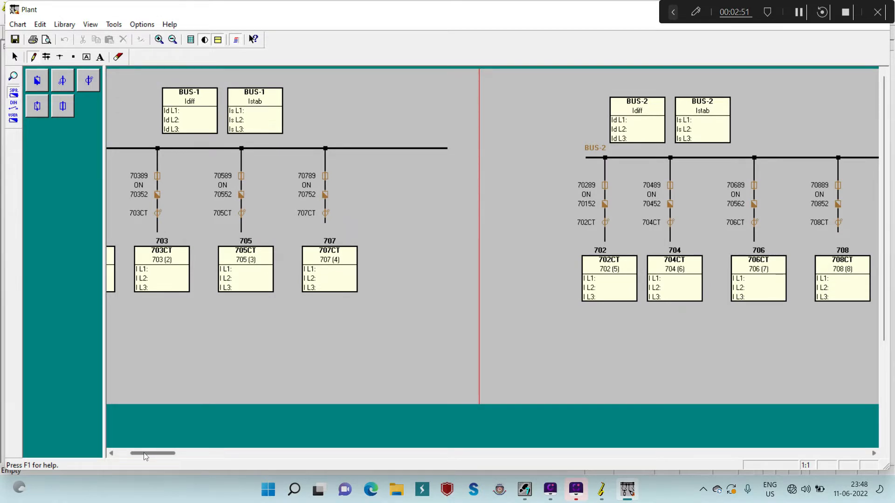
pyautogui.moveTo(145, 456); pyautogui.dragTo(113, 449)
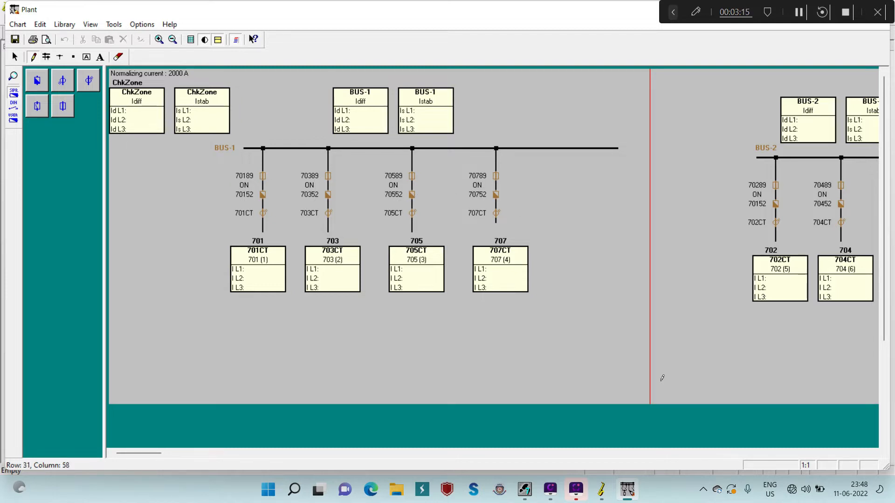
pyautogui.moveTo(149, 453); pyautogui.dragTo(187, 454)
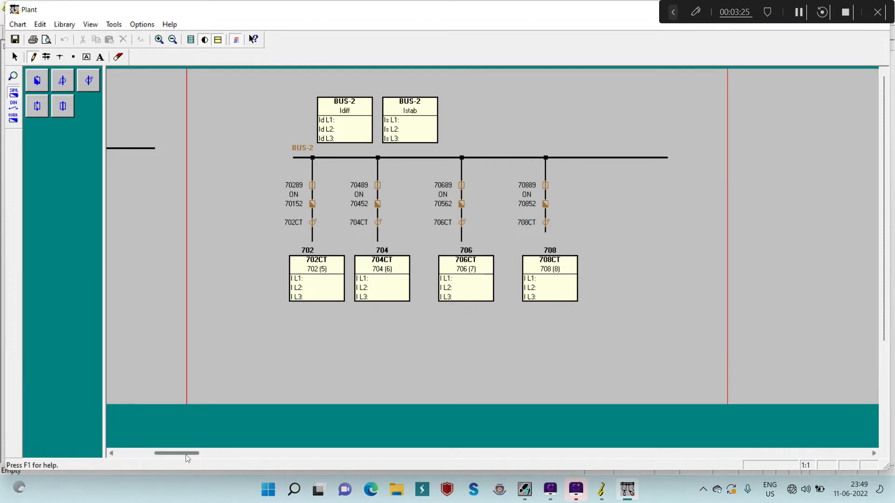
pyautogui.moveTo(188, 453); pyautogui.dragTo(106, 460)
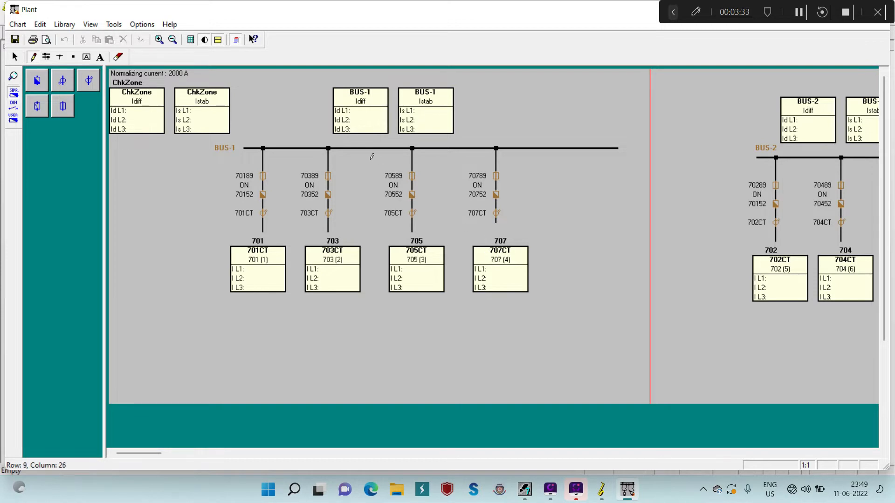
pyautogui.doubleClick(422, 15)
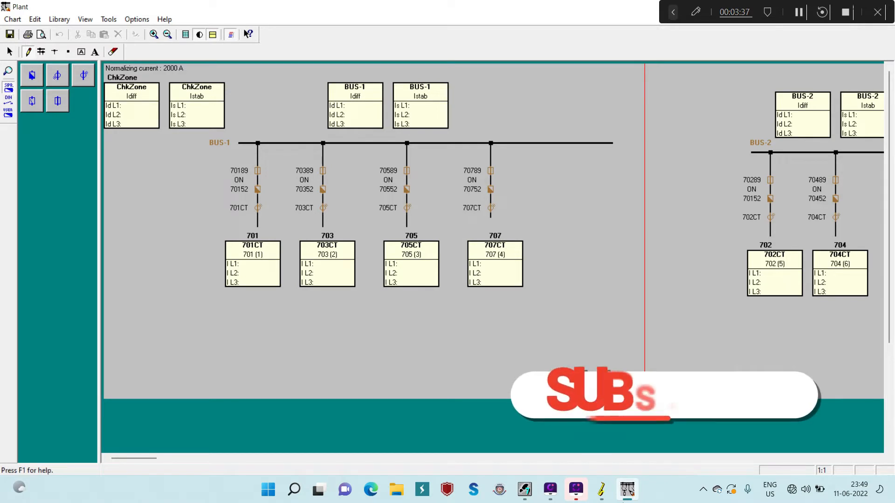
# In the device's bay unit allocation, assign 7SS525_701 to BU@01 and 7SS525_702 to BU@02
pyautogui.click(601, 491)
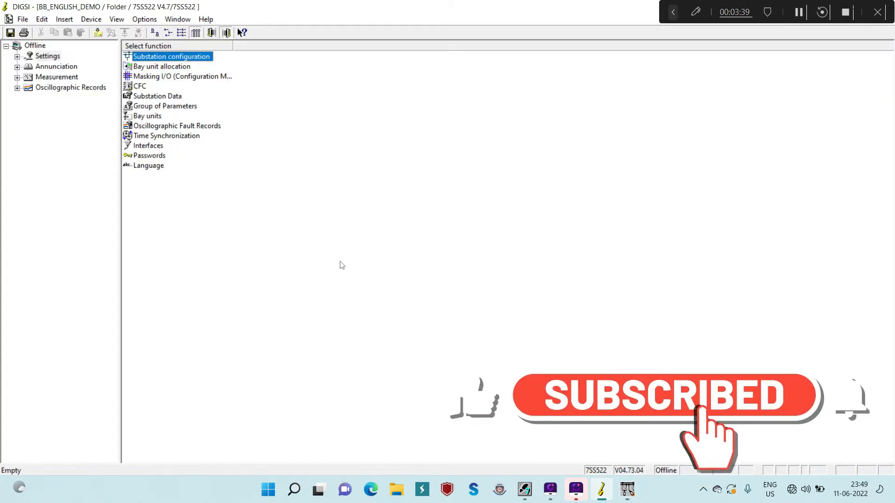
pyautogui.click(173, 68)
pyautogui.doubleClick(174, 70)
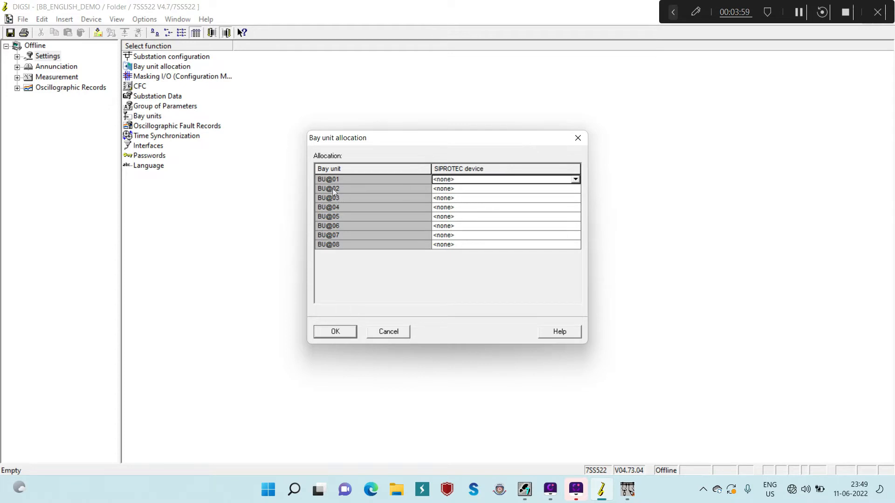
pyautogui.click(464, 180)
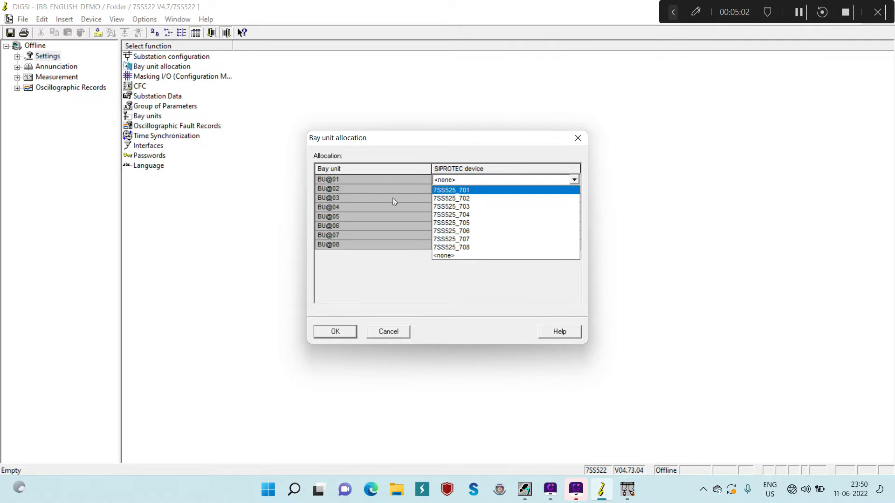
pyautogui.click(457, 192)
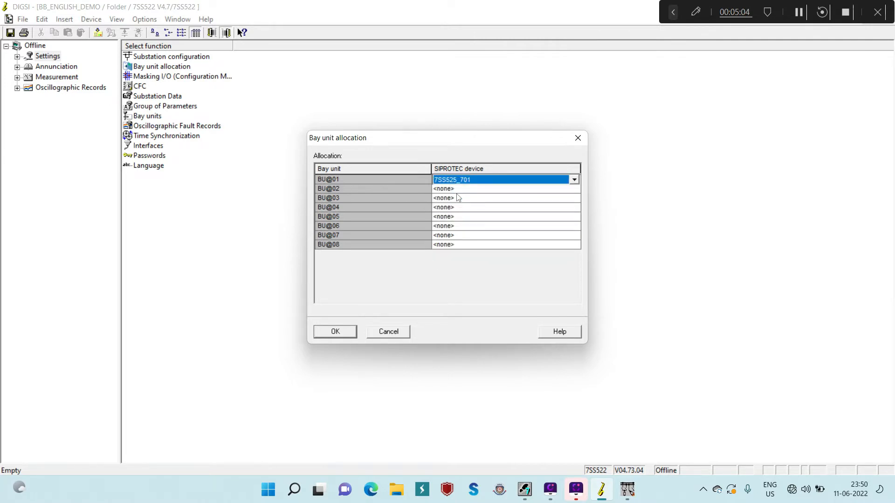
pyautogui.click(463, 192)
pyautogui.click(463, 192)
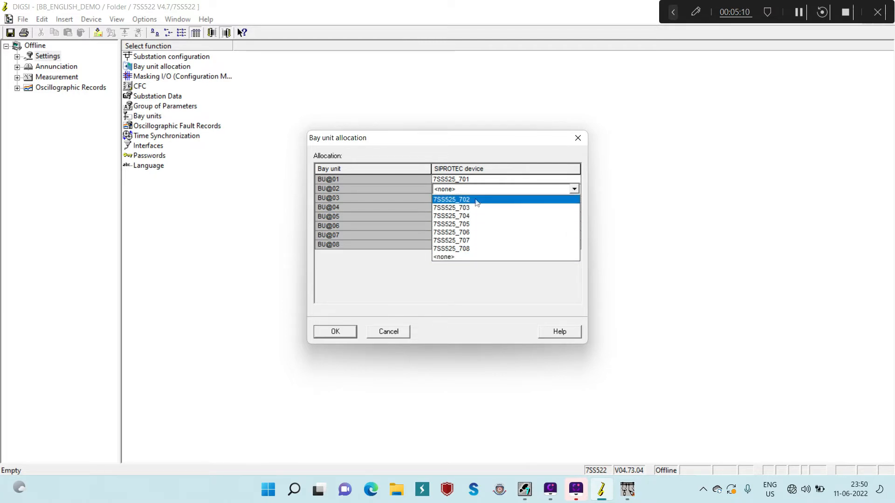
pyautogui.click(476, 200)
# Assign 7SS525_703 to bay unit BU@03 and 7SS525_704 to BU@04
pyautogui.click(476, 201)
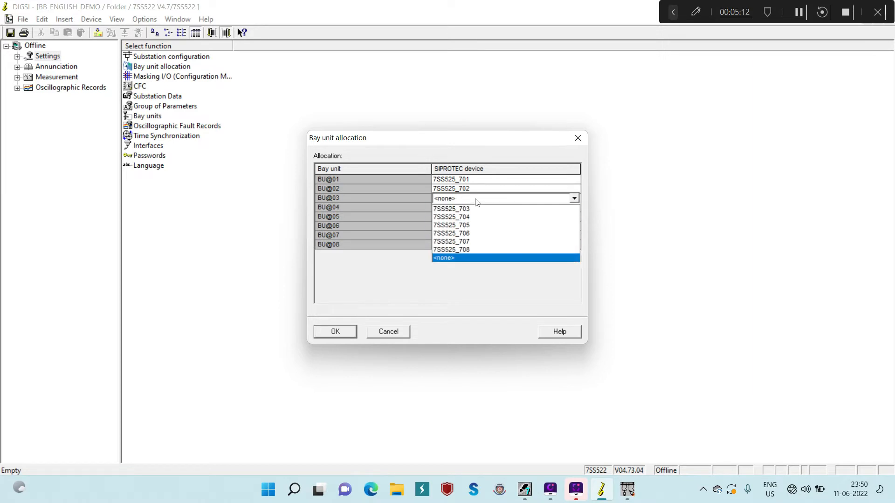
pyautogui.click(470, 217)
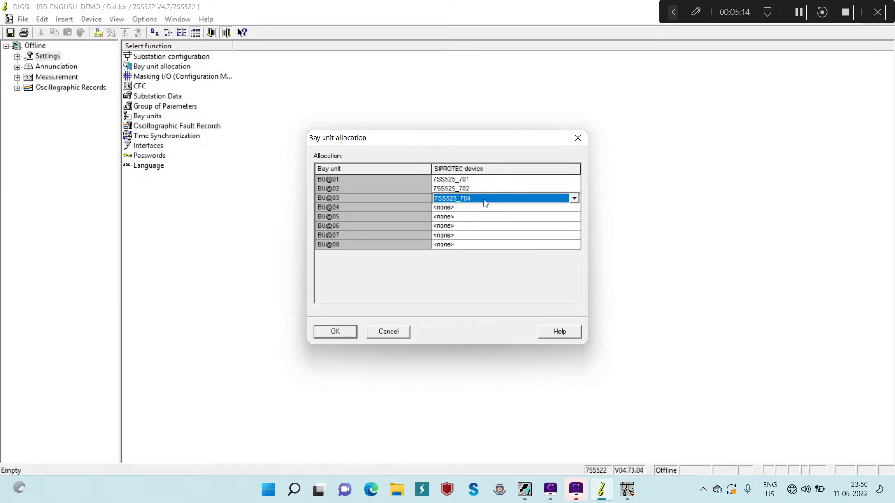
pyautogui.click(480, 199)
pyautogui.click(469, 209)
pyautogui.click(470, 209)
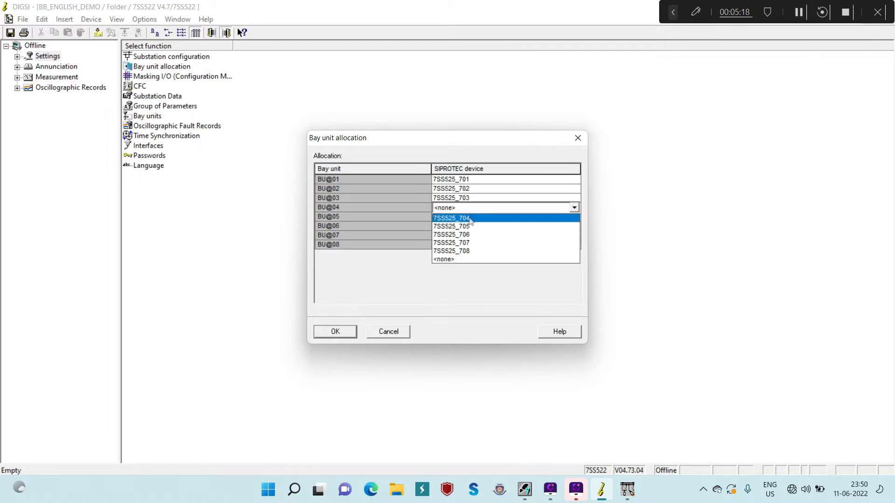
pyautogui.click(470, 220)
# Assign 7SS525_705 to bay unit BU@05 and 7SS525_706 to BU@06
pyautogui.click(470, 219)
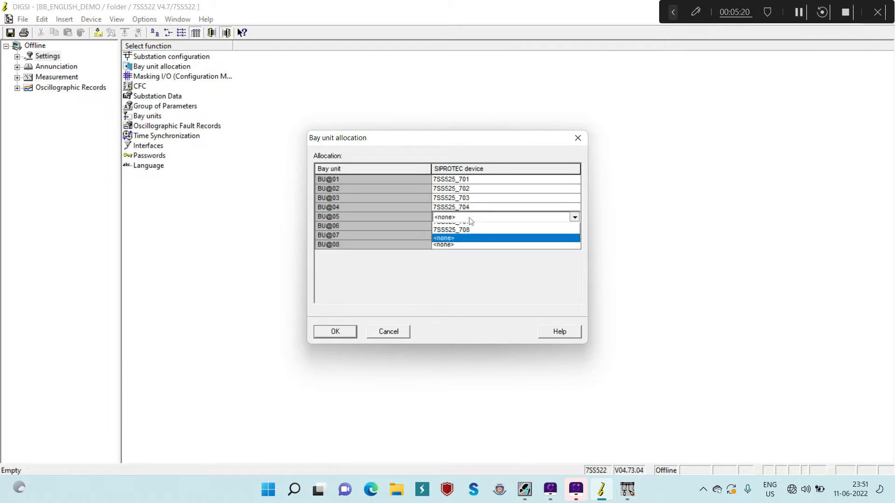
pyautogui.click(471, 229)
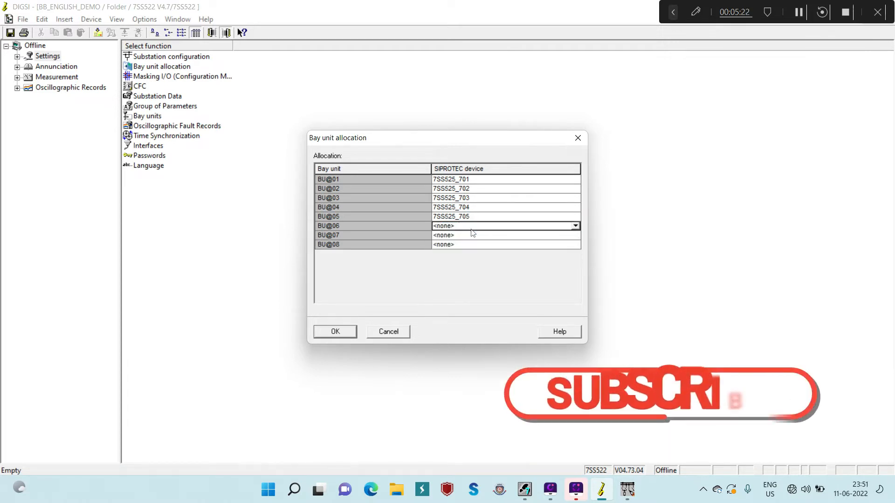
pyautogui.click(468, 227)
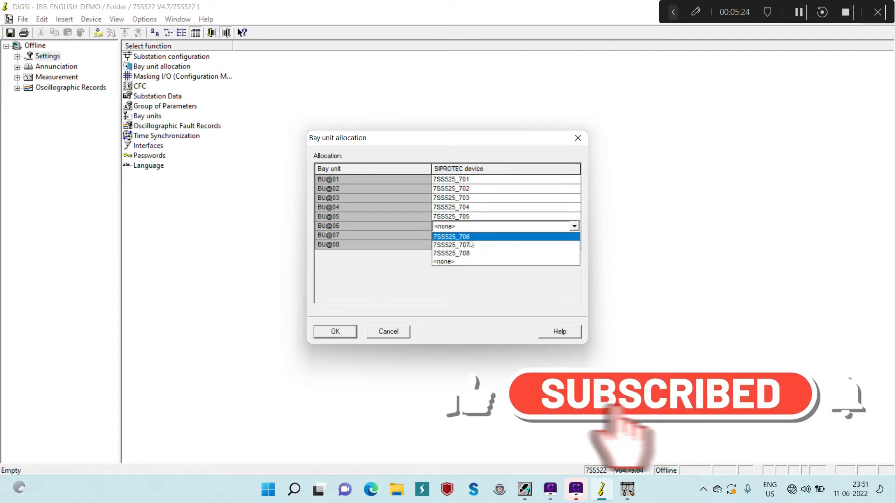
pyautogui.click(466, 237)
# Assign 7SS525_707 to BU@07 and 7SS525_708 to BU@08, and accept the bay unit allocation
pyautogui.click(487, 237)
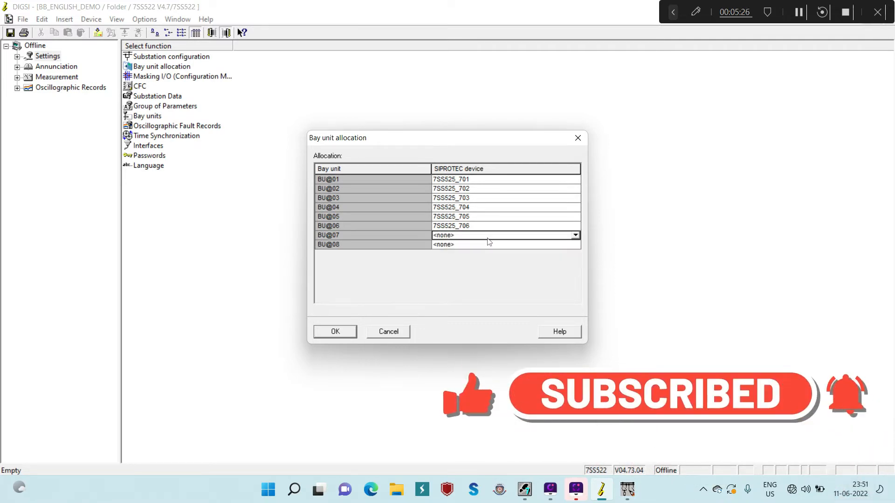
pyautogui.click(488, 237)
pyautogui.click(477, 248)
pyautogui.click(477, 247)
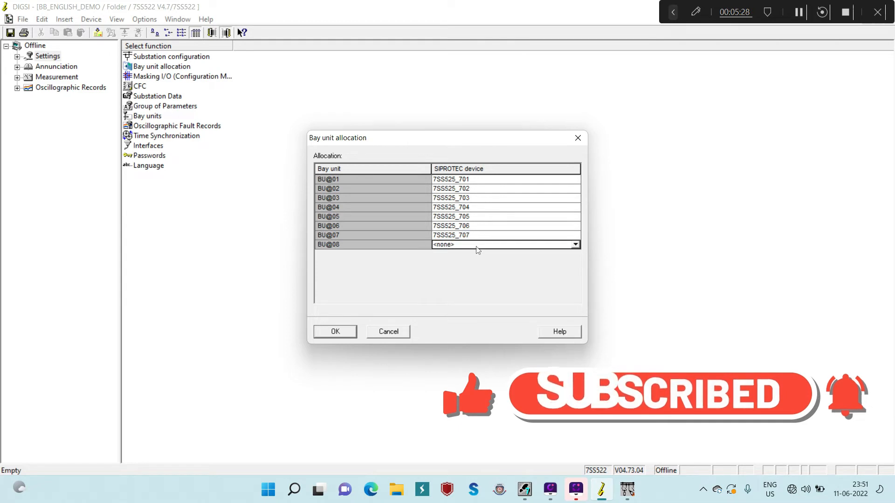
pyautogui.click(477, 248)
pyautogui.click(466, 255)
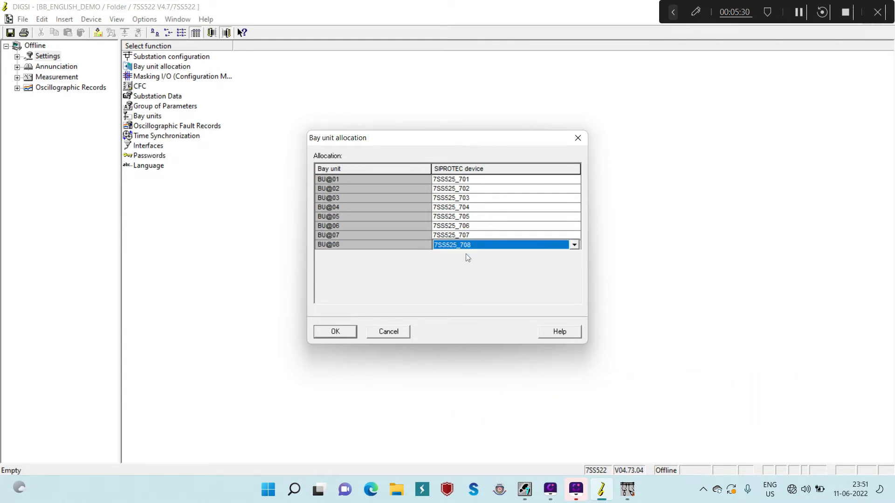
pyautogui.click(350, 333)
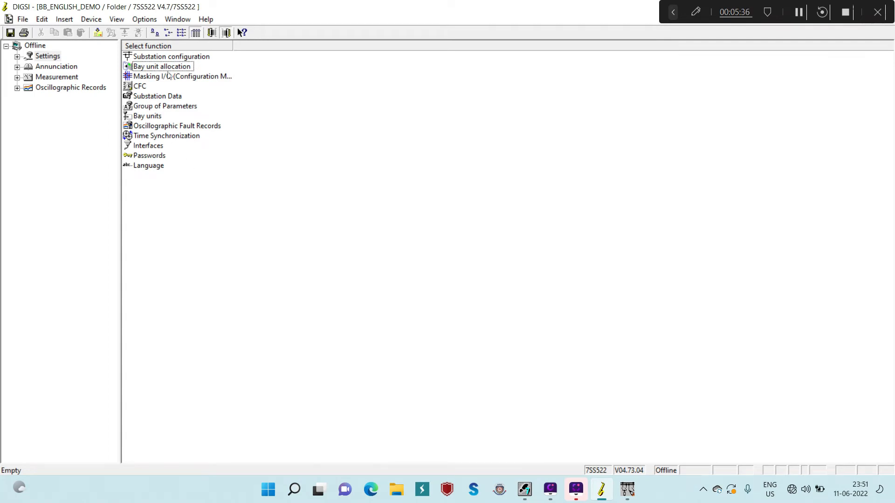
pyautogui.doubleClick(146, 119)
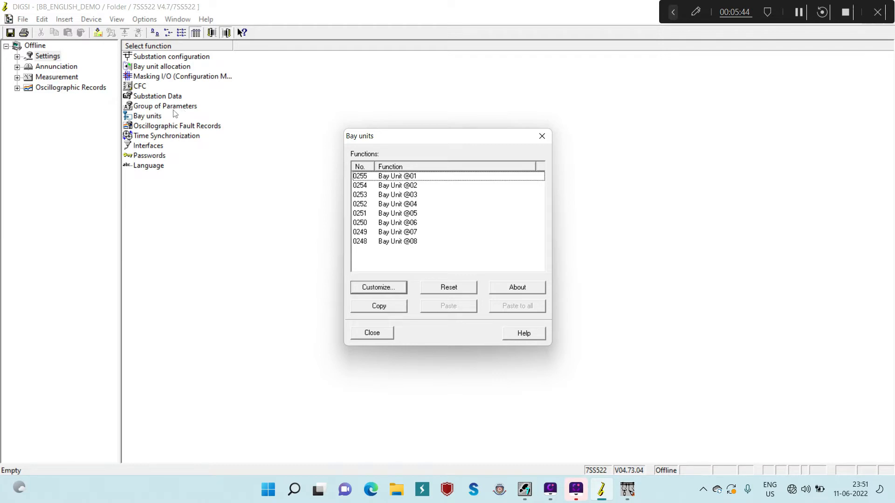
pyautogui.doubleClick(402, 177)
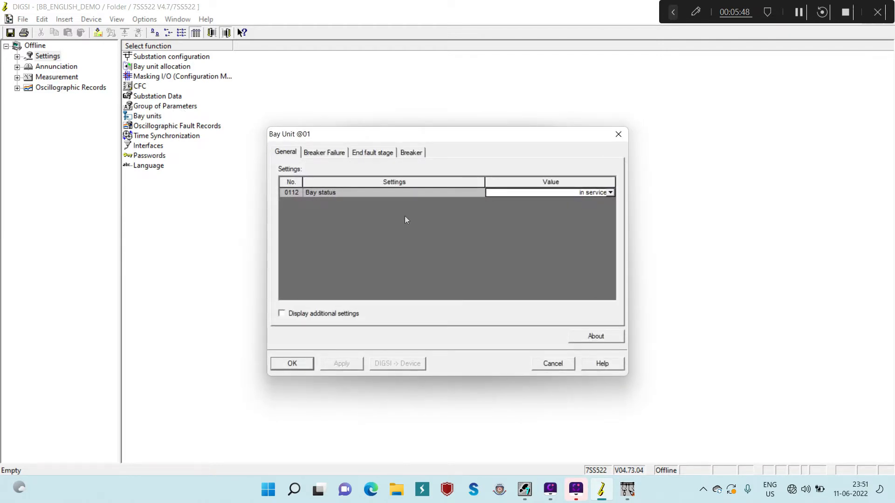
pyautogui.click(332, 157)
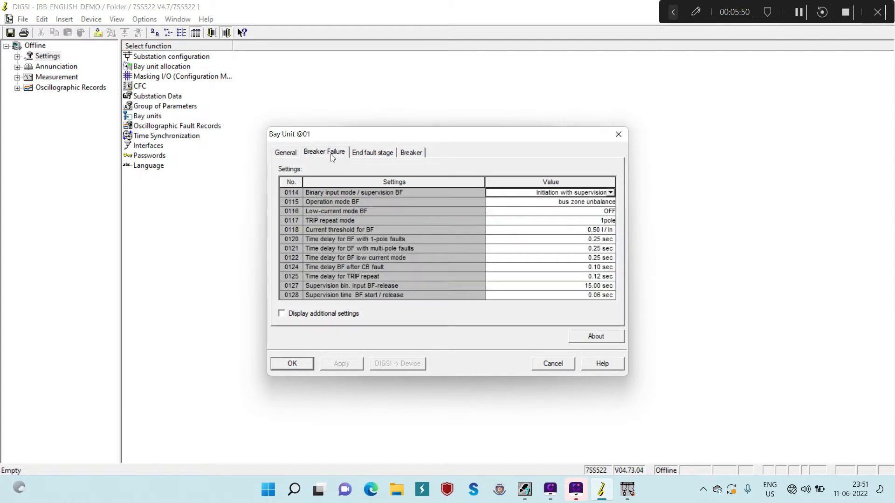
pyautogui.click(361, 155)
pyautogui.click(413, 155)
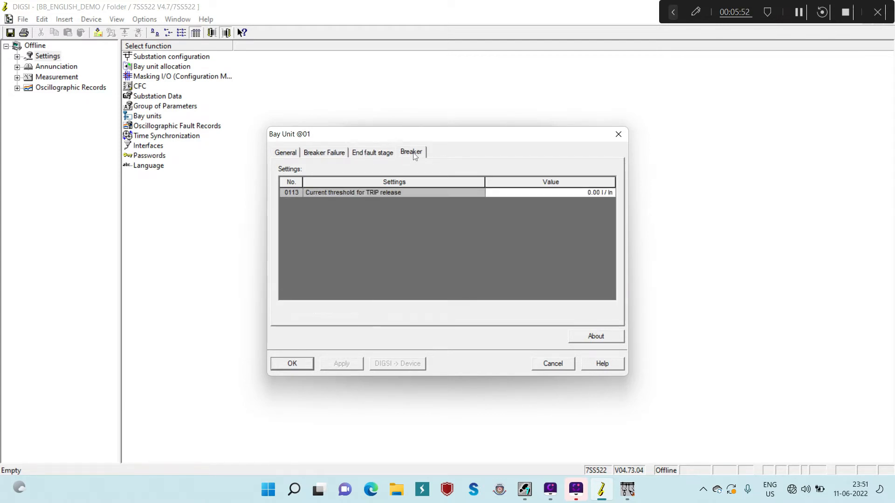
pyautogui.click(284, 155)
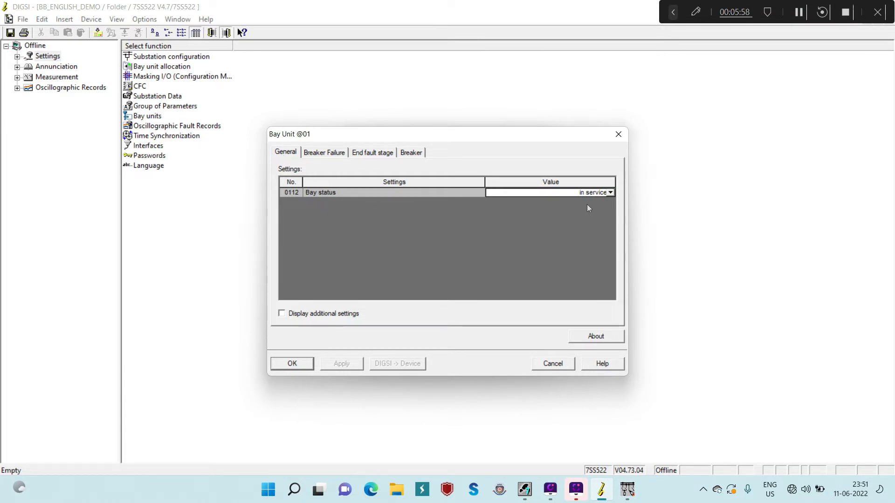
pyautogui.click(619, 135)
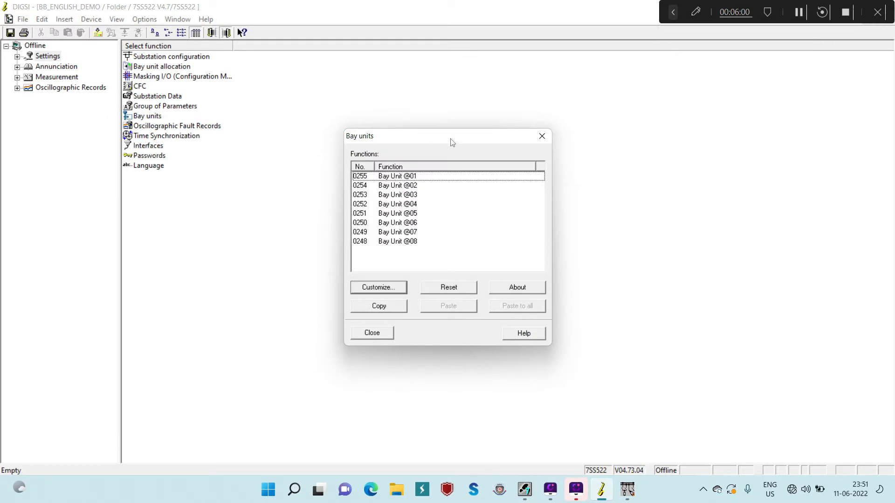
# Close the bay unit list and save the device settings
pyautogui.click(542, 136)
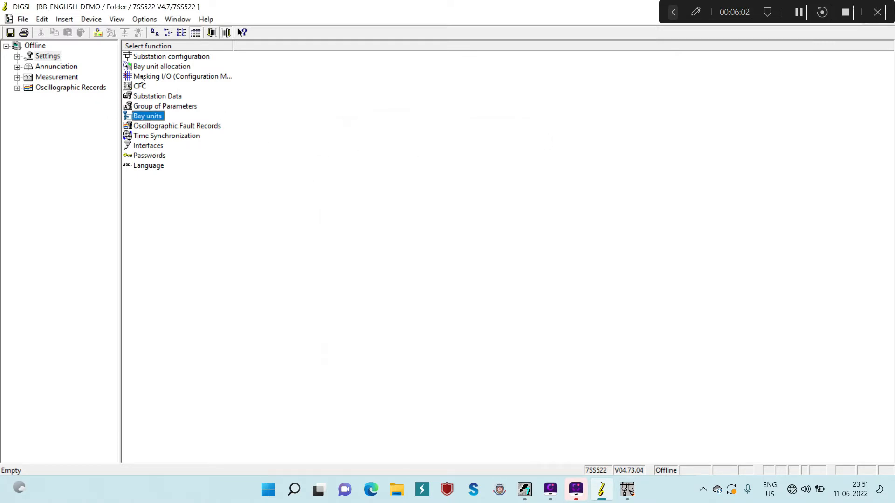
pyautogui.click(10, 33)
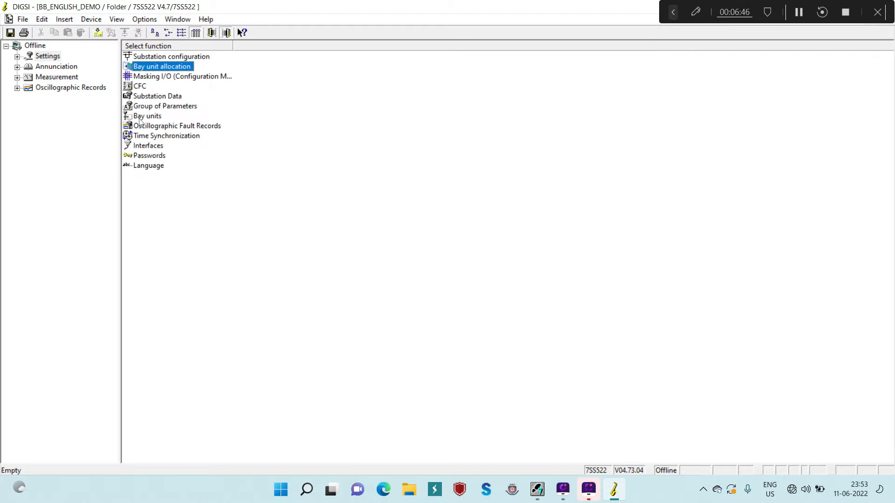
pyautogui.doubleClick(139, 119)
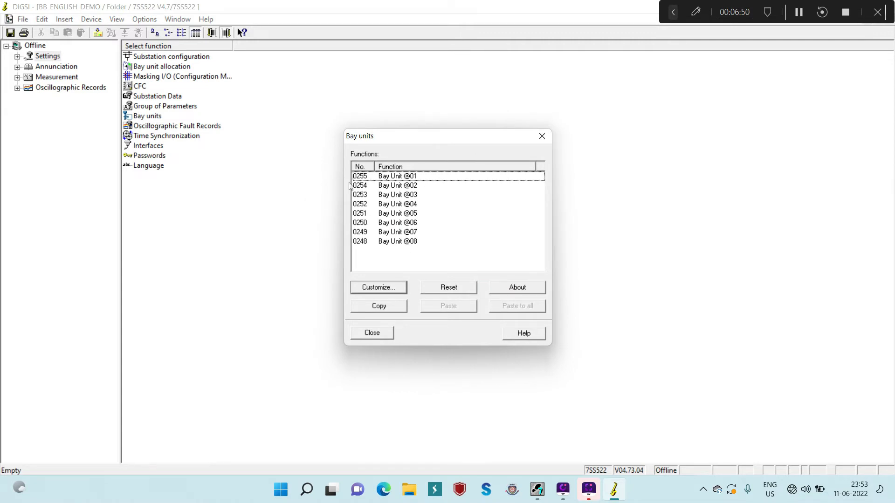
pyautogui.doubleClick(404, 179)
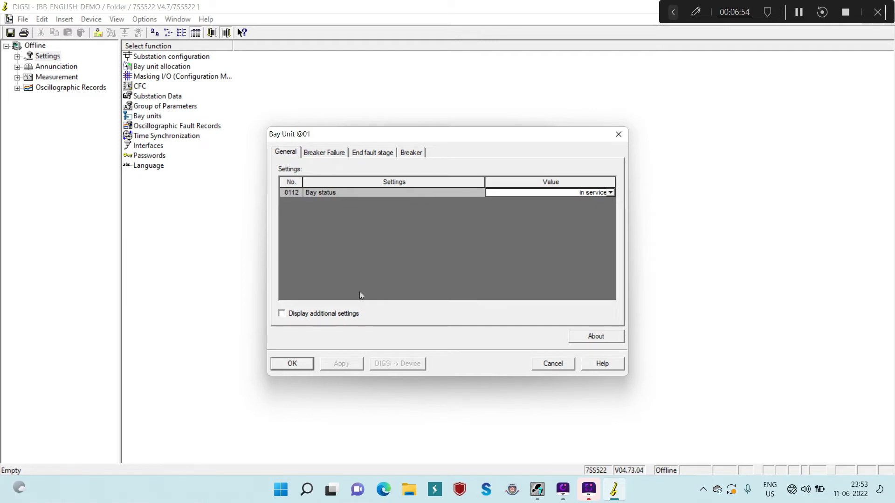
pyautogui.click(326, 314)
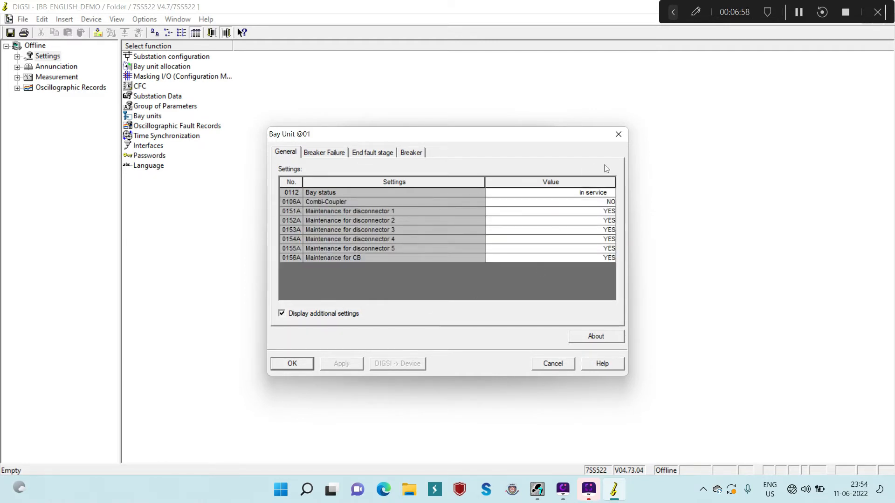
pyautogui.click(306, 367)
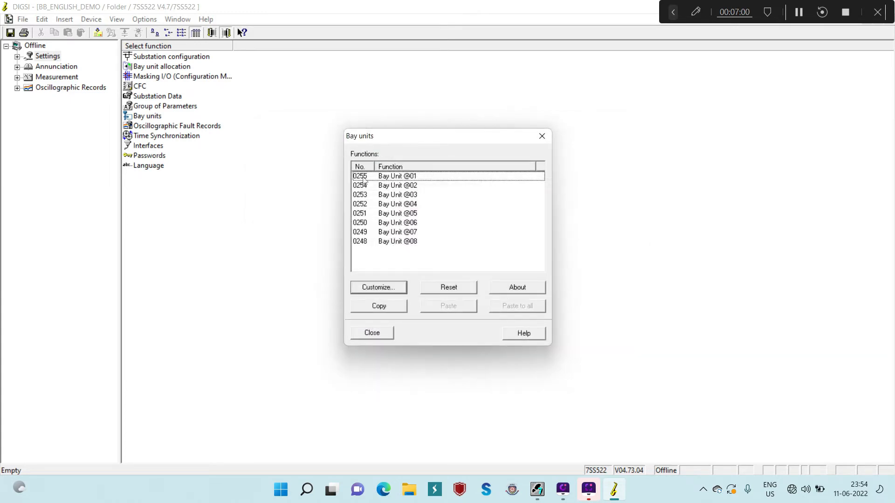
pyautogui.doubleClick(398, 223)
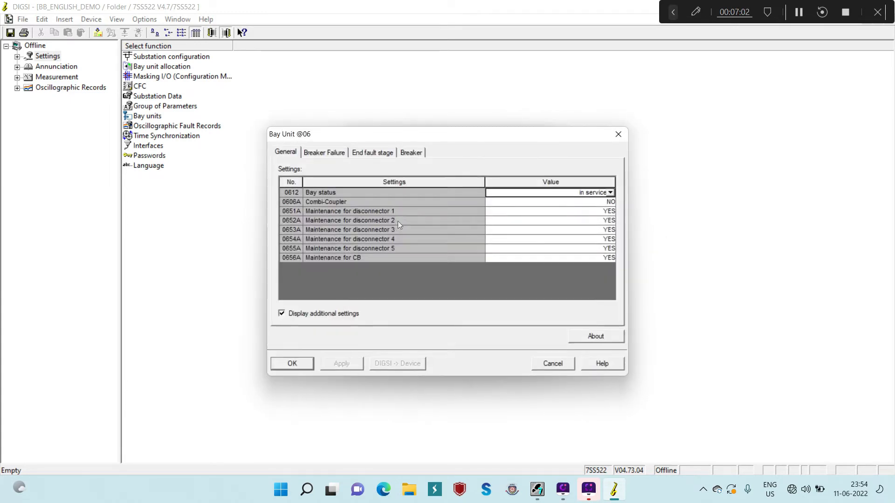
pyautogui.click(528, 196)
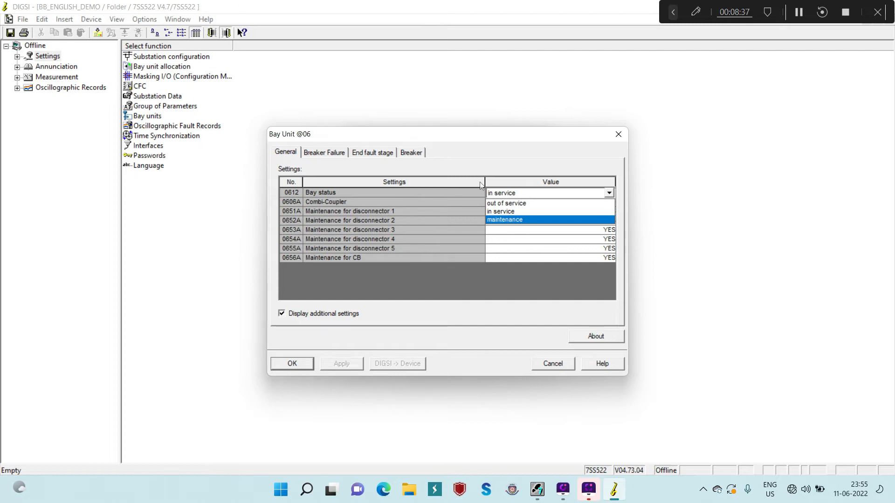
pyautogui.click(619, 135)
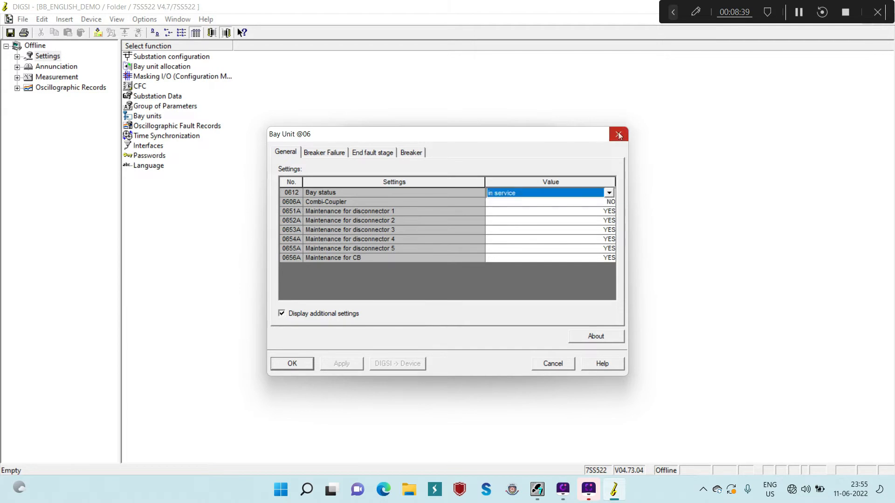
pyautogui.click(619, 136)
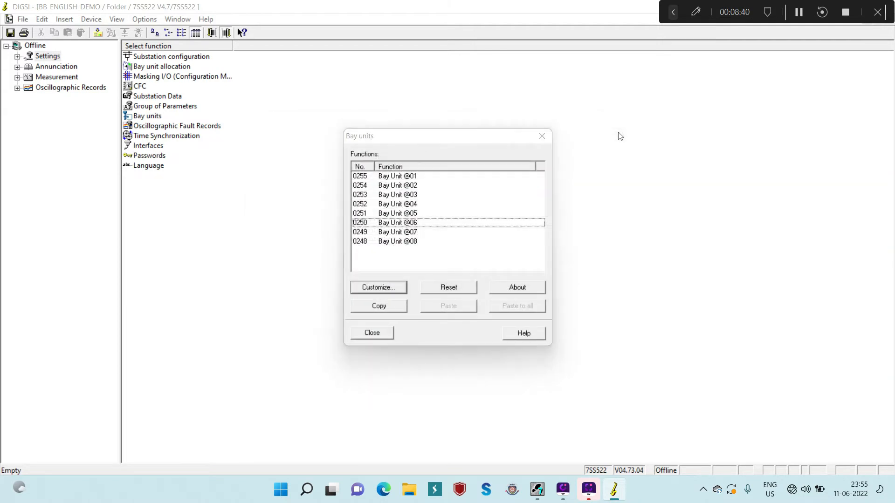
pyautogui.click(541, 136)
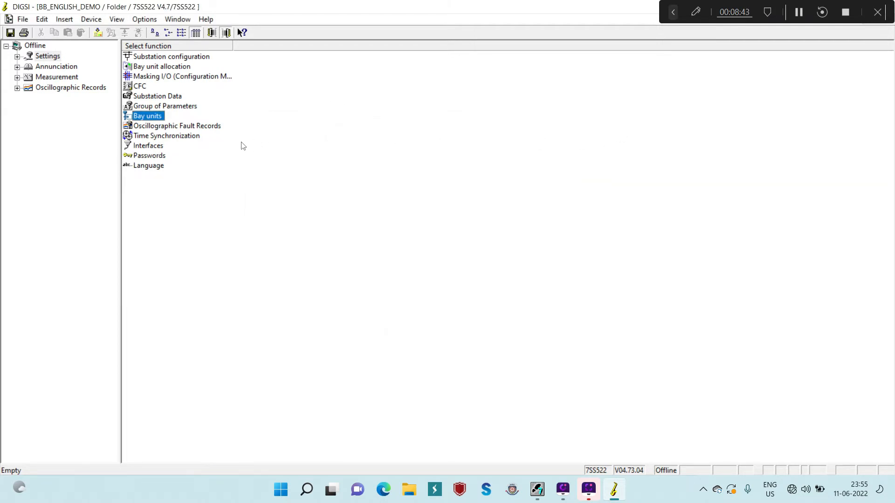
# Review the Protection general power system settings in Group of Parameters, including the options for Control release for bay units
pyautogui.doubleClick(165, 106)
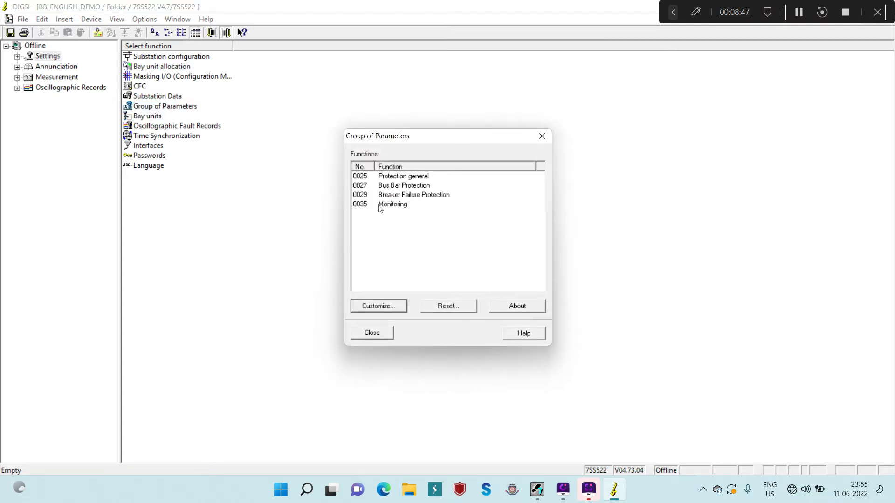
pyautogui.click(544, 139)
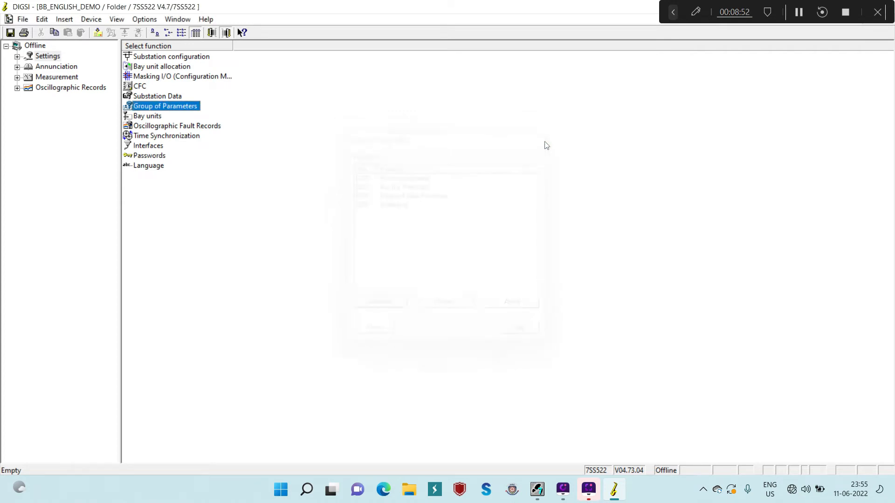
pyautogui.doubleClick(190, 108)
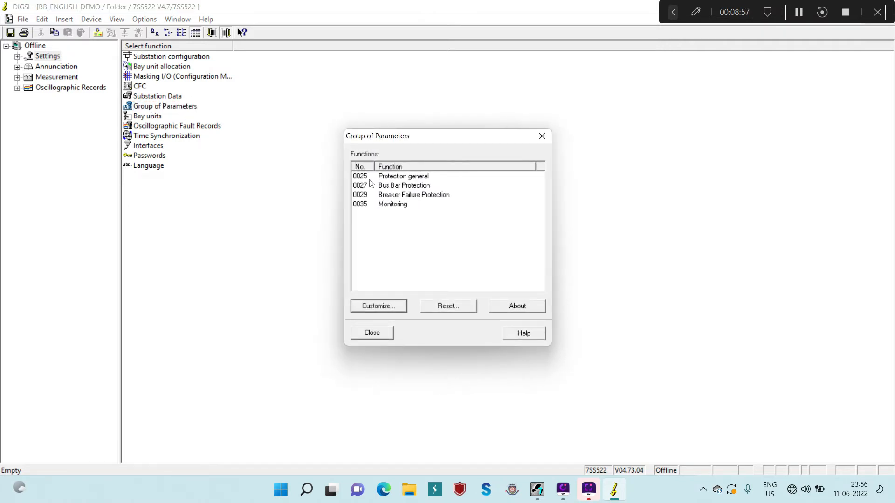
pyautogui.doubleClick(388, 177)
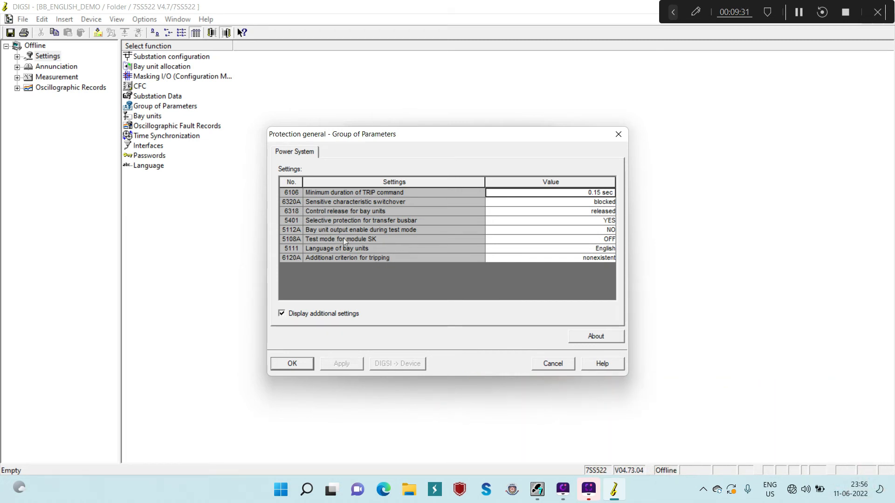
pyautogui.click(508, 213)
pyautogui.click(508, 213)
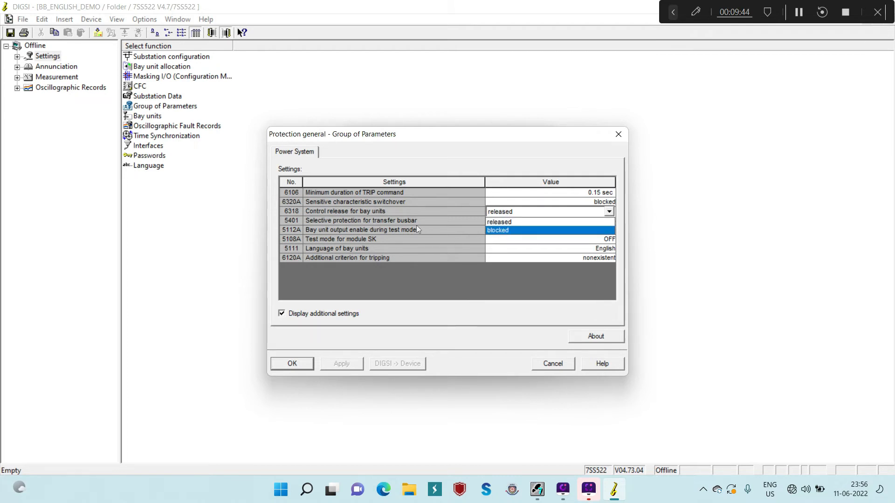
pyautogui.click(304, 369)
pyautogui.click(304, 369)
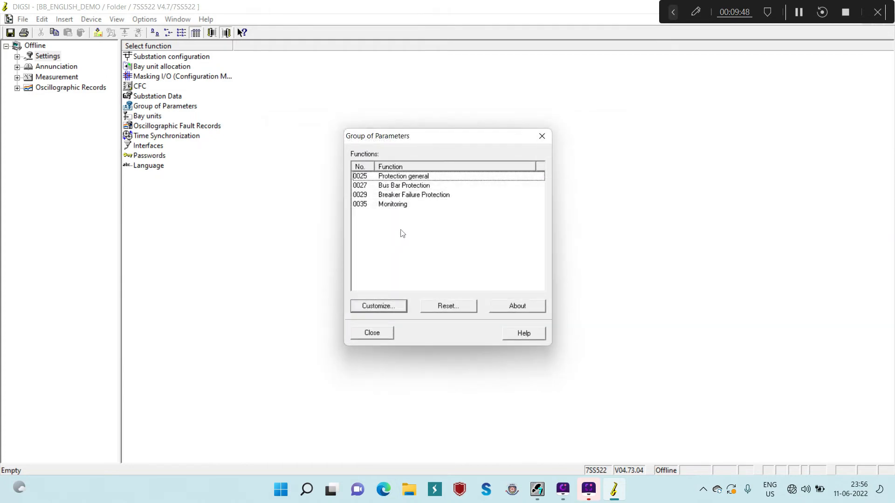
# Review the Bus Zone and Check Zone settings of Bus Bar Protection with the additional settings hidden
pyautogui.doubleClick(391, 186)
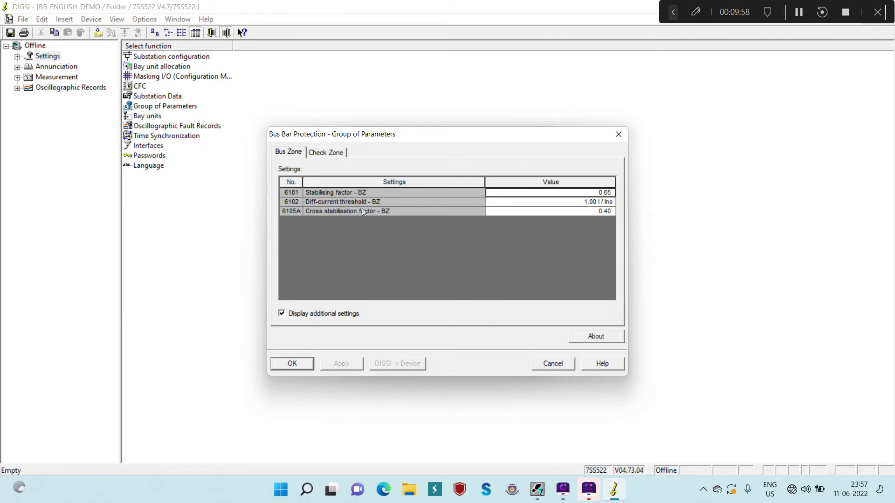
pyautogui.click(282, 313)
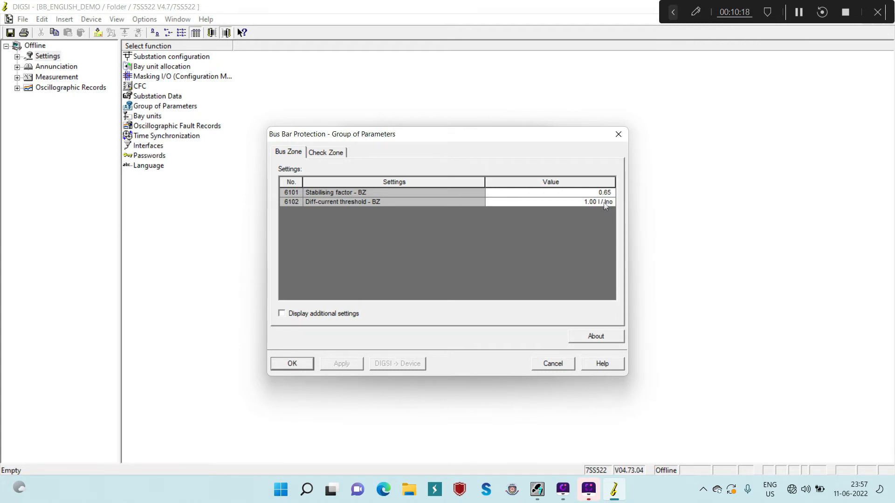
pyautogui.moveTo(604, 203)
pyautogui.click(331, 154)
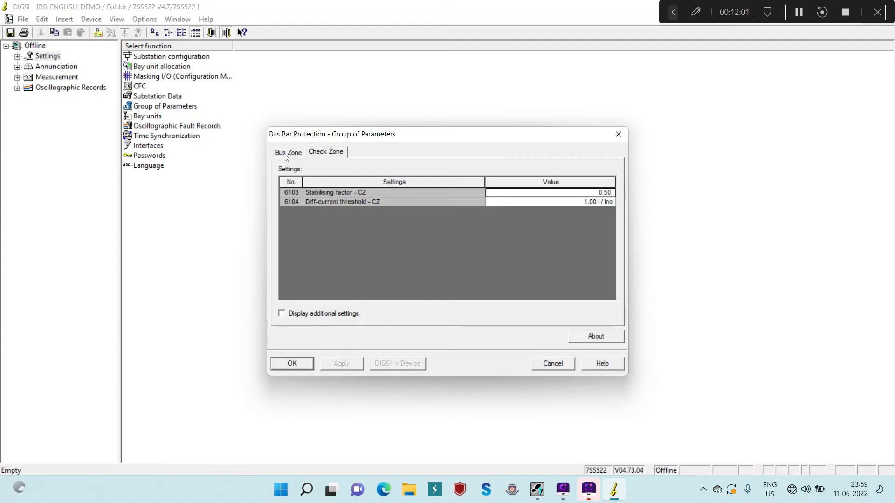
pyautogui.click(281, 362)
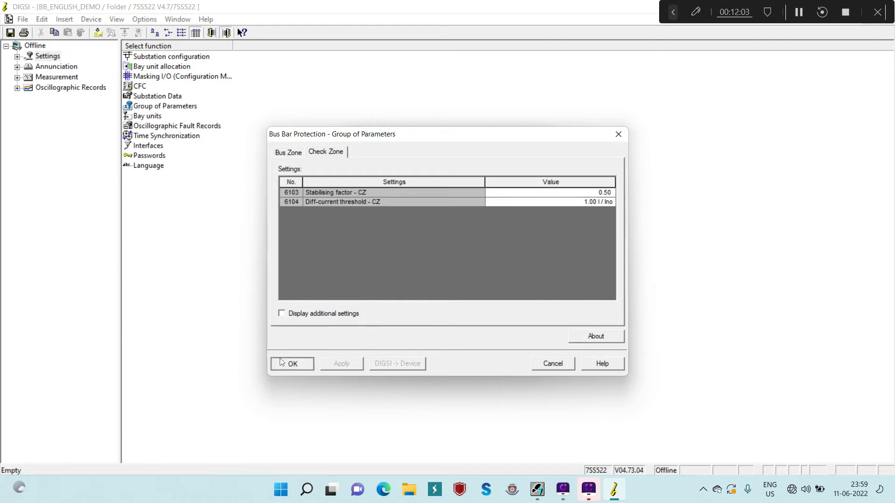
# Review the stabilising factor setting of Breaker Failure Protection and accept the dialog
pyautogui.click(425, 196)
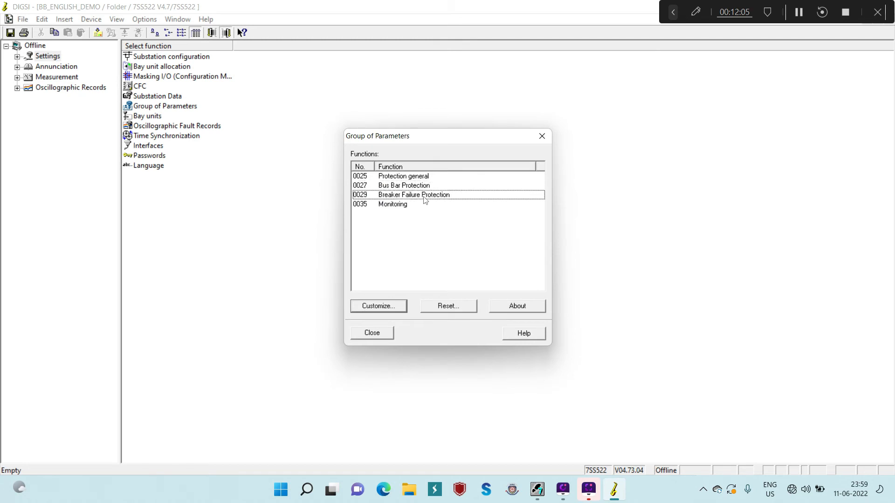
pyautogui.doubleClick(424, 196)
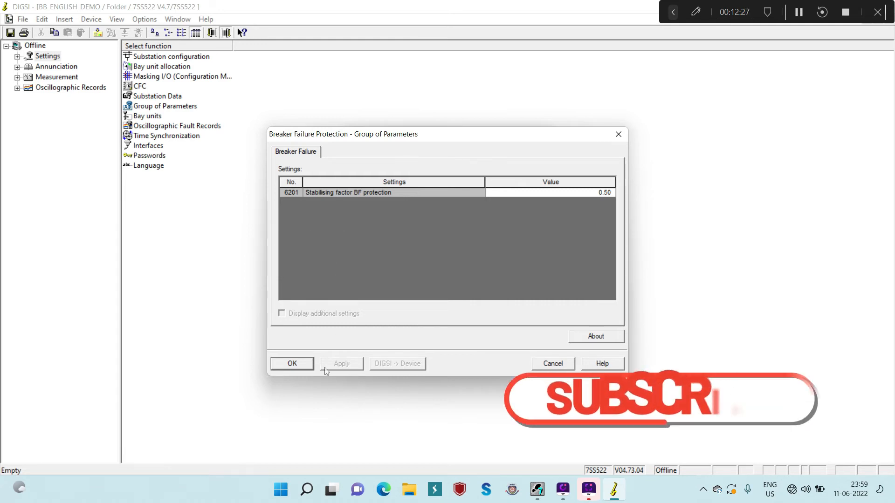
pyautogui.click(293, 363)
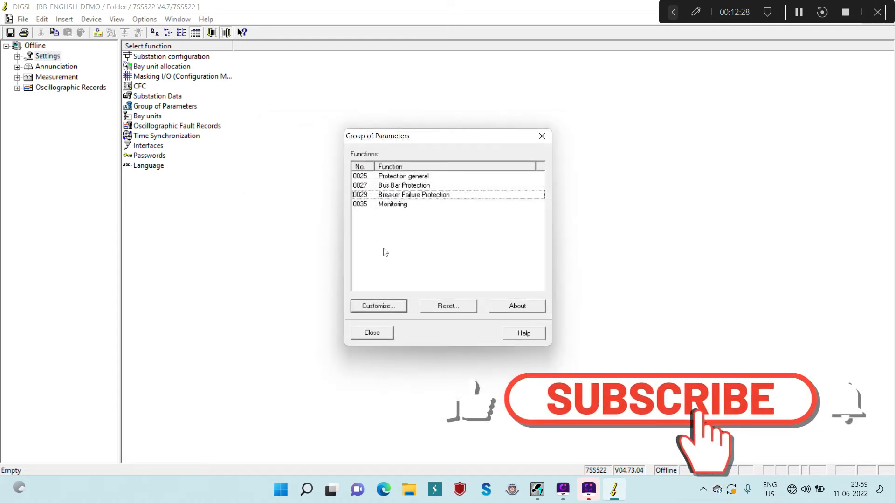
# Review the general, differential current and zero crossing supervision settings of Monitoring, displaying the additional zero crossing settings
pyautogui.doubleClick(399, 204)
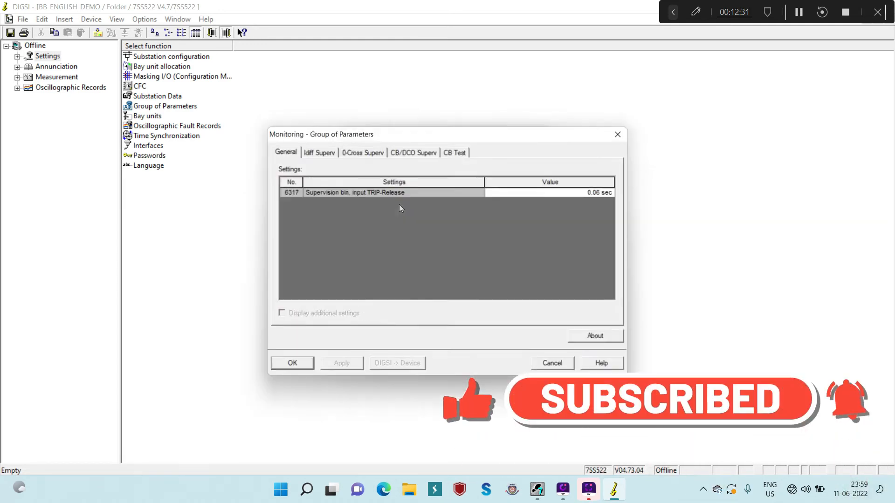
pyautogui.click(325, 156)
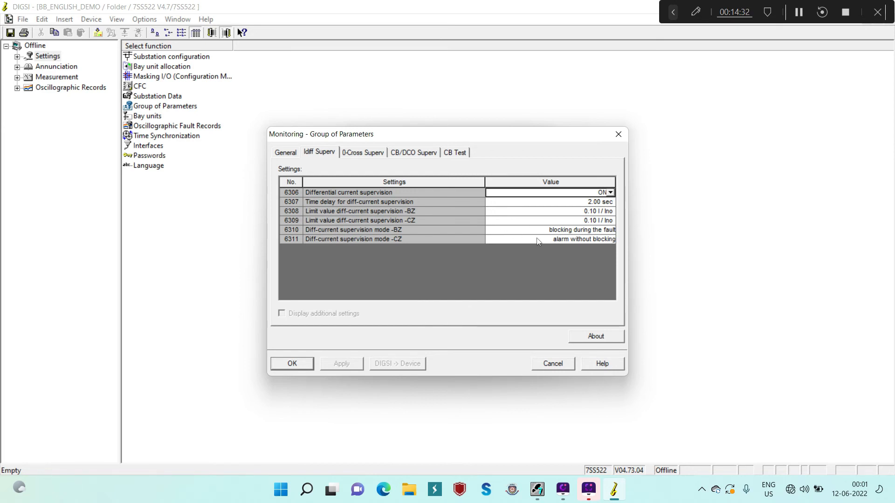
pyautogui.click(373, 154)
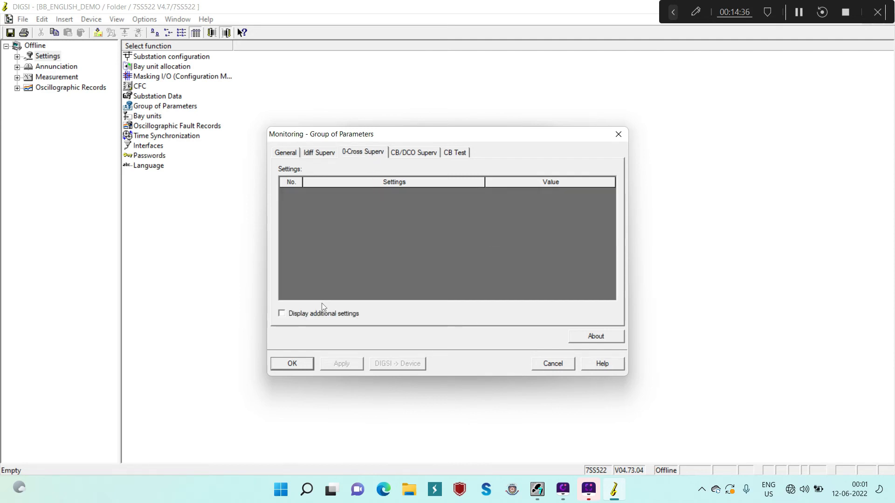
pyautogui.click(312, 315)
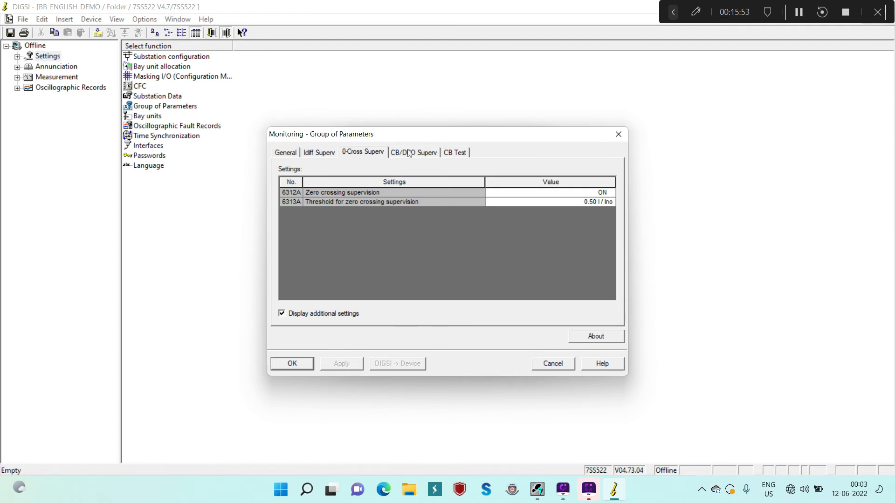
# Review the CB/DCO supervision options for DC fail and disconnector malfunction, then accept Monitoring and close Group of Parameters
pyautogui.click(434, 155)
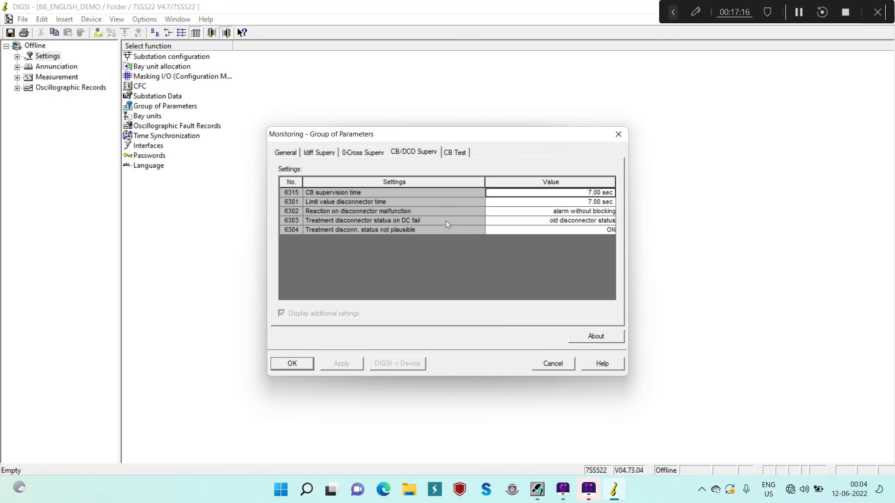
pyautogui.click(528, 222)
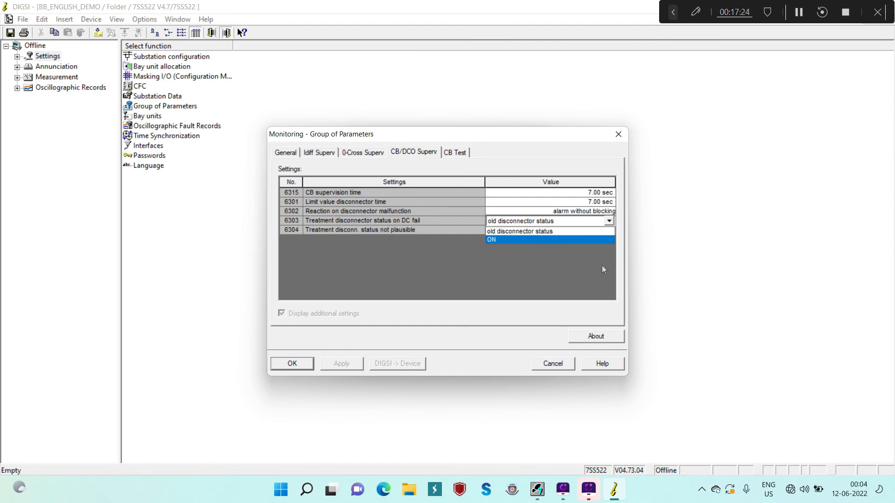
pyautogui.click(704, 287)
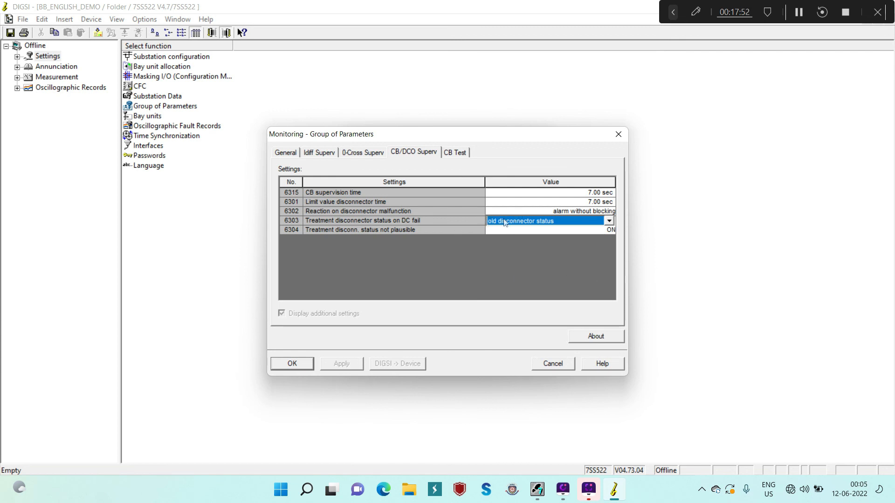
pyautogui.click(522, 213)
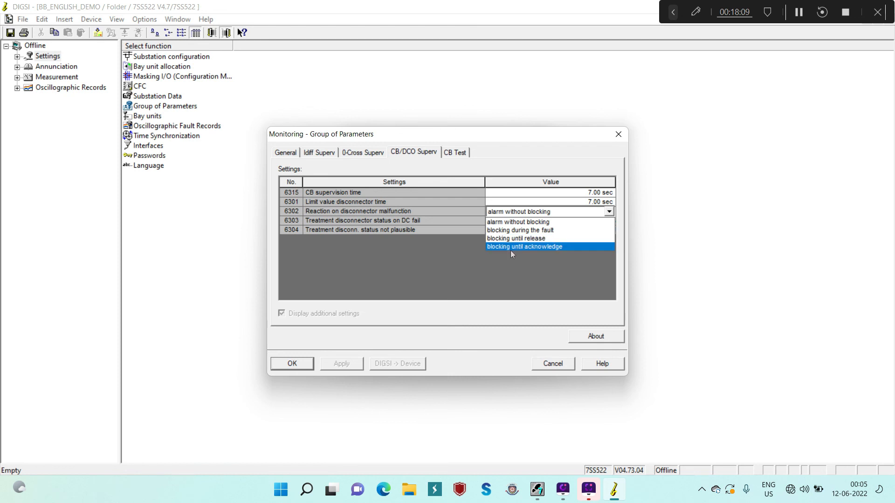
pyautogui.click(721, 252)
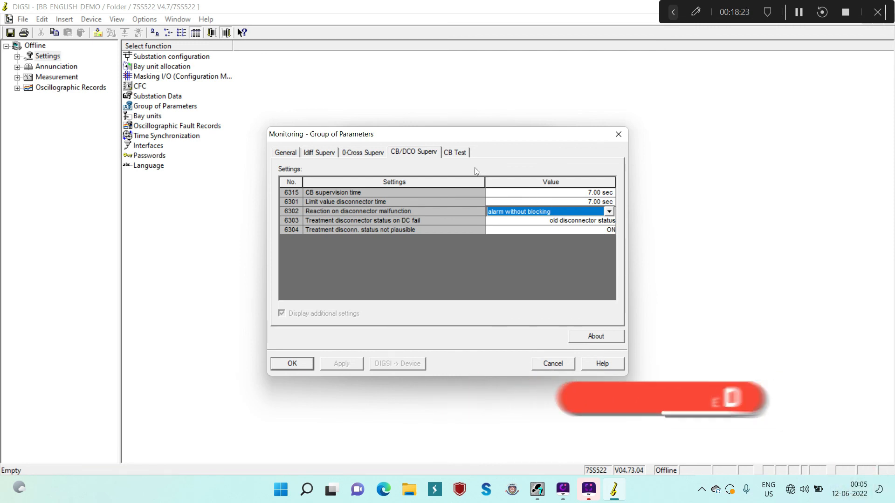
pyautogui.click(306, 367)
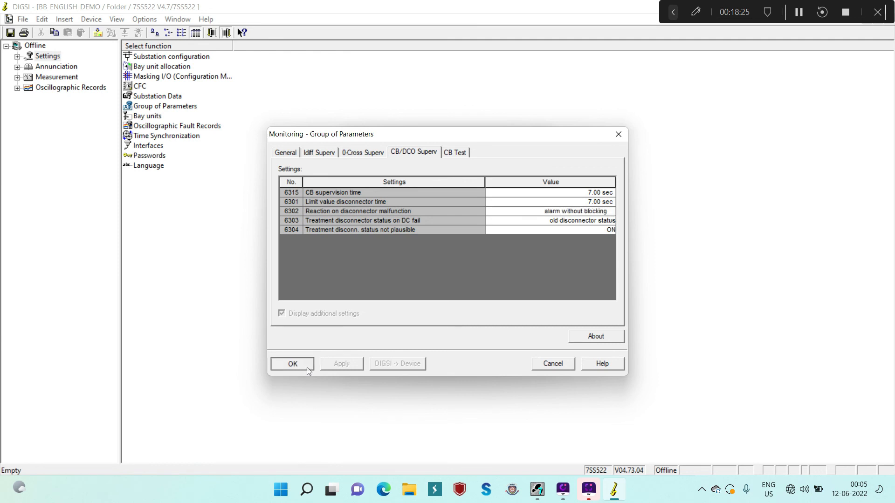
pyautogui.click(377, 335)
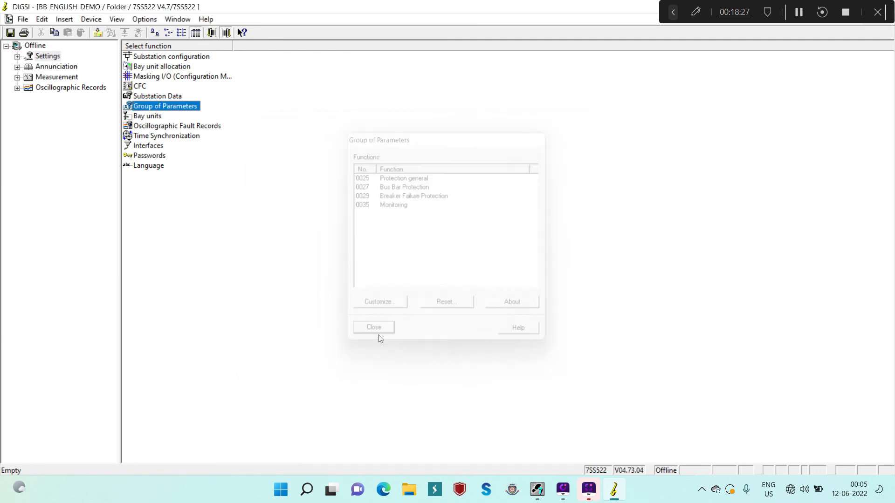